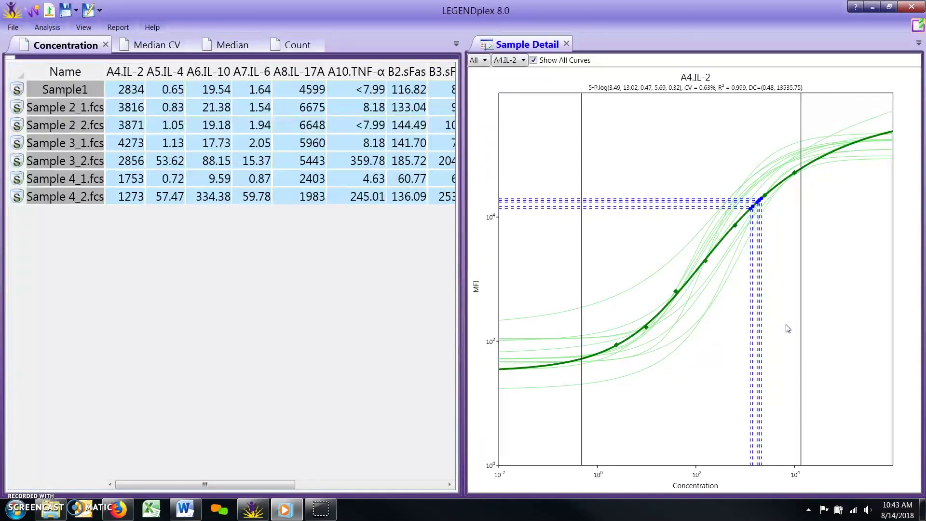
# Step: Switch the Sample Detail chart from A4.IL-2 to the A8.IL-17A standard curve
pyautogui.click(524, 60)
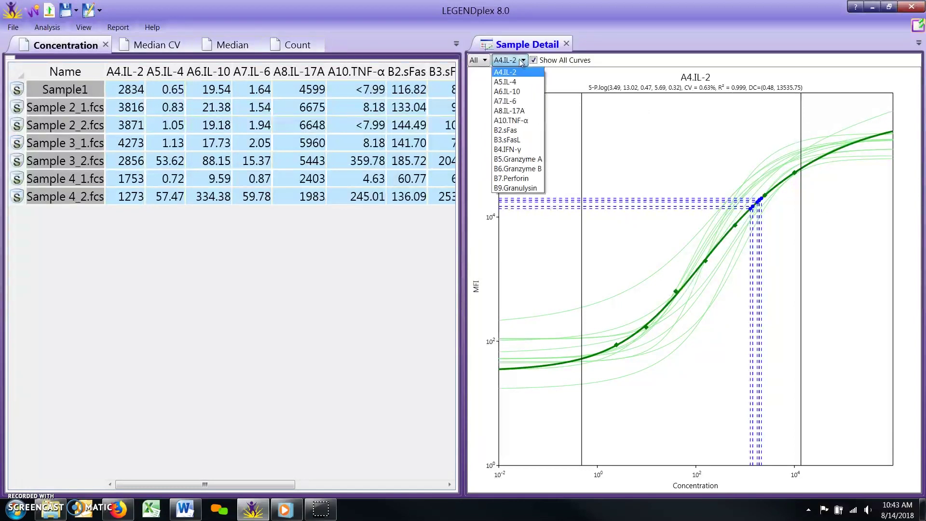
pyautogui.click(508, 113)
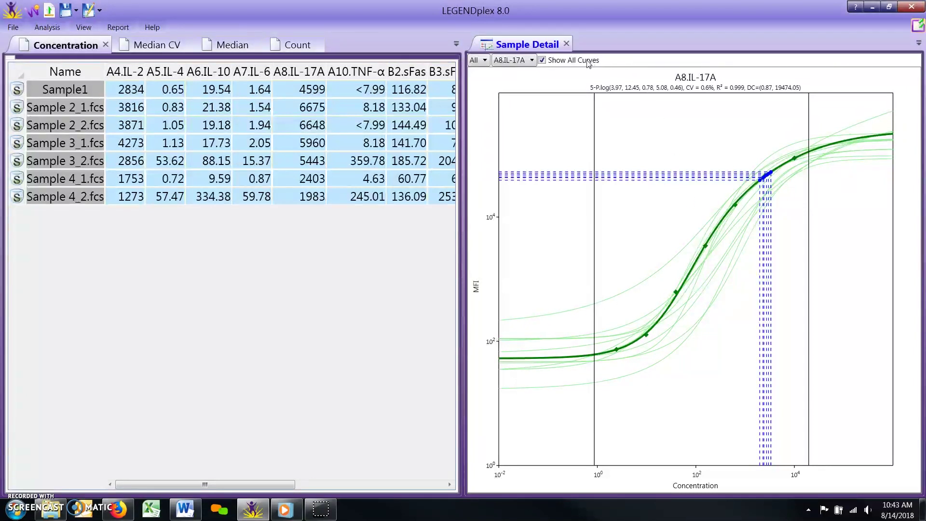
# Step: Turn off Show All Curves and plot only Sample 3_1.fcs on the A8.IL-17A curve
pyautogui.click(542, 61)
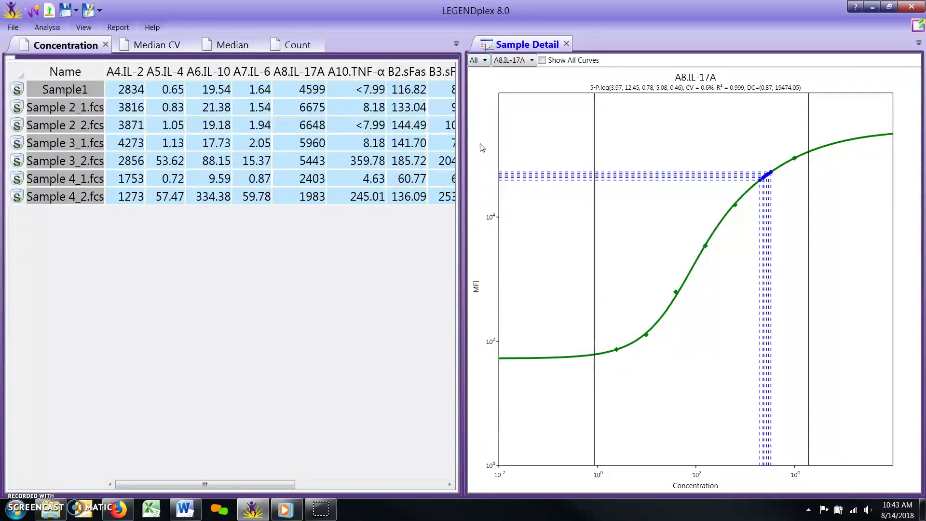
pyautogui.click(486, 61)
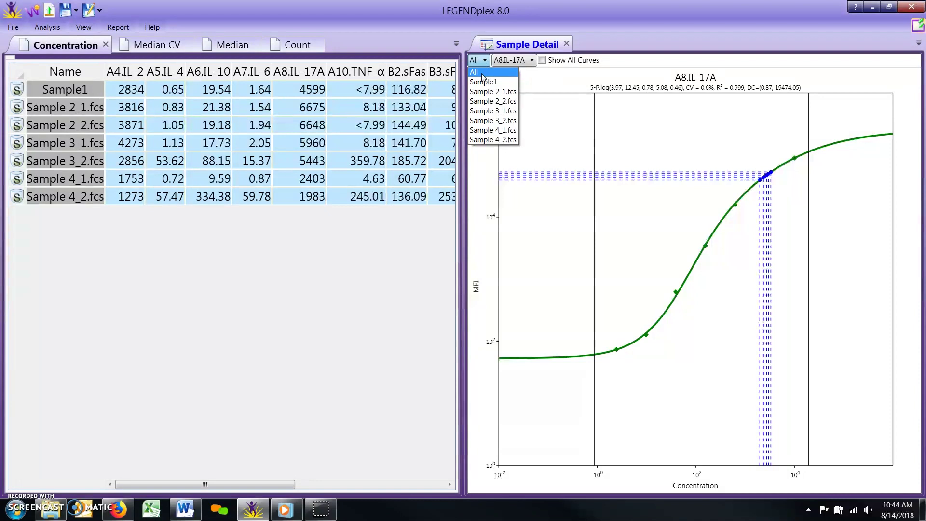
pyautogui.click(487, 112)
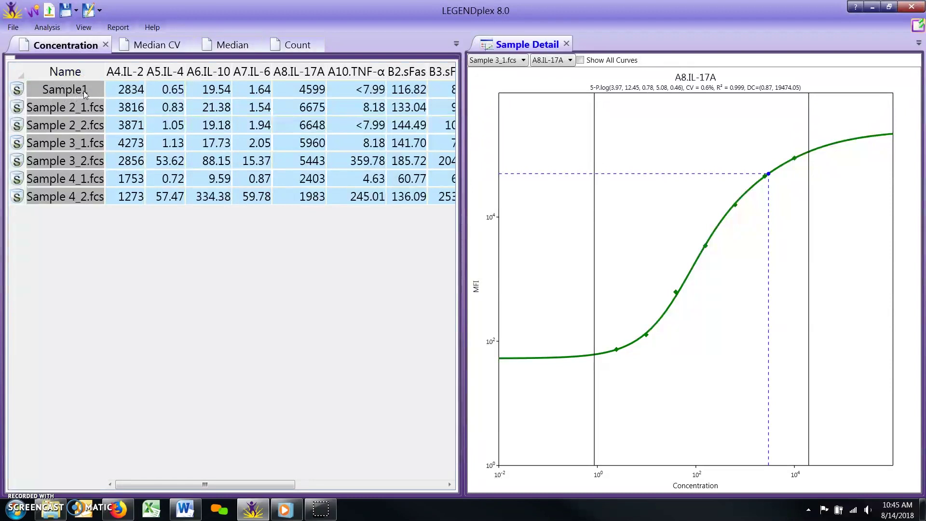
# Step: Focus the Concentration grid and switch to the Median CV percentages table
pyautogui.click(339, 91)
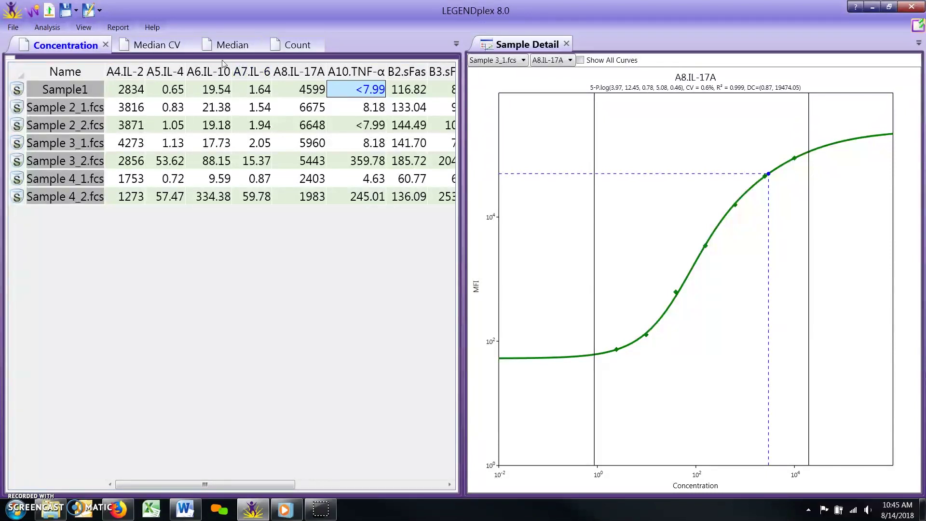
pyautogui.click(157, 46)
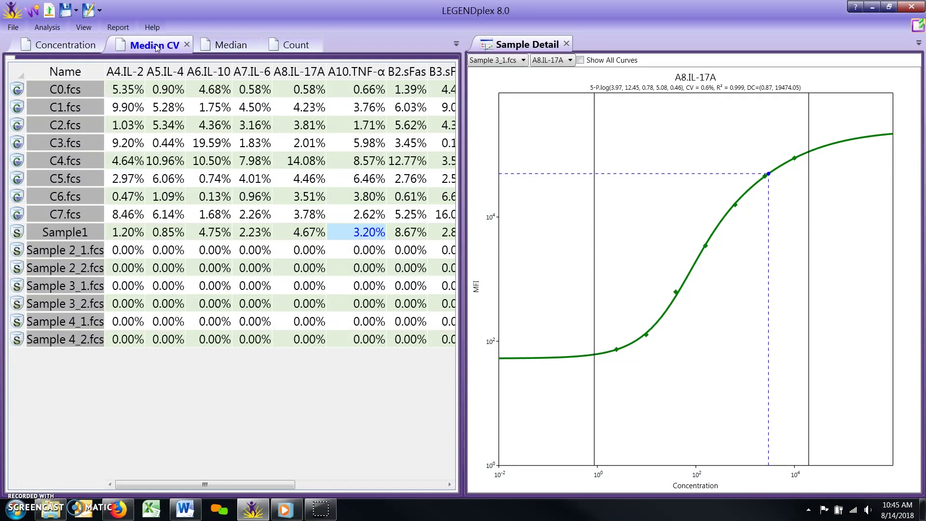
# Step: Go through the Median table to the bead Count table for all standards and samples
pyautogui.click(226, 44)
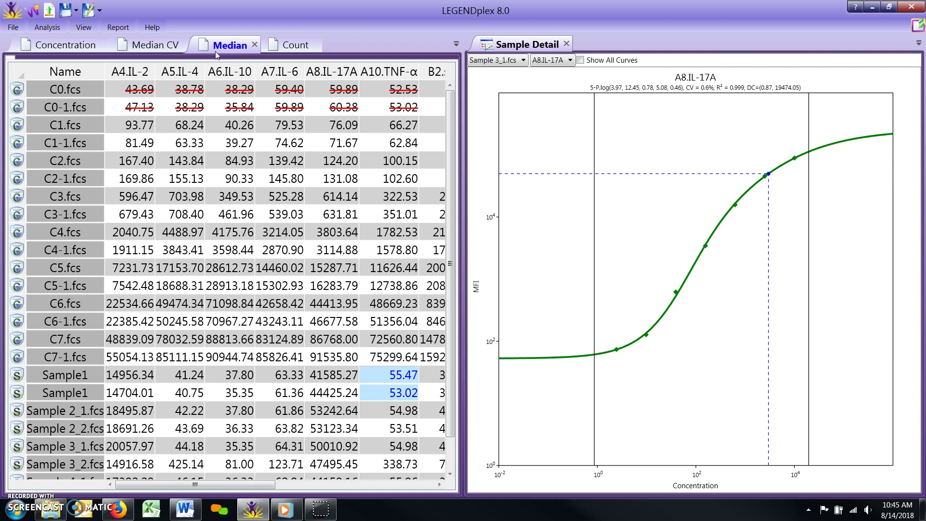
pyautogui.click(291, 42)
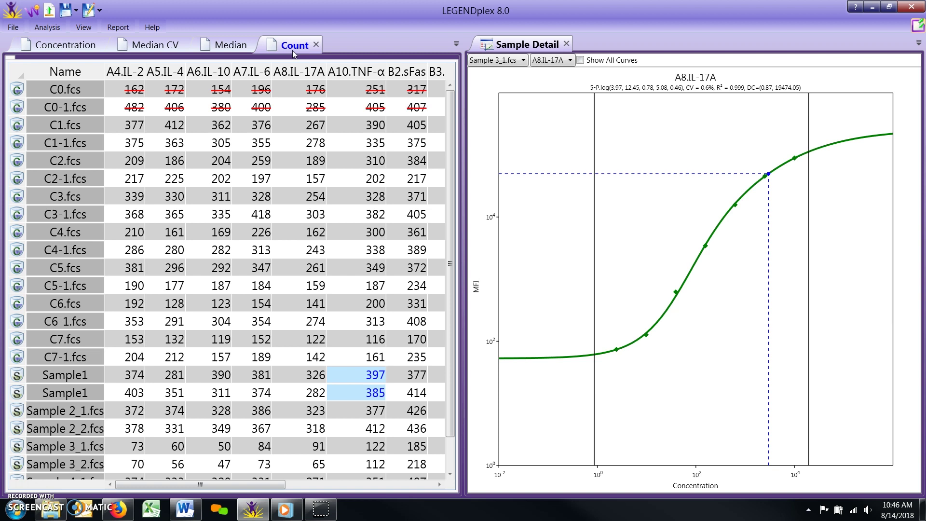
# Step: Select the flagged C0.fcs and C0-1.fcs rows and return to the Median table
pyautogui.moveTo(18, 92); pyautogui.dragTo(17, 108)
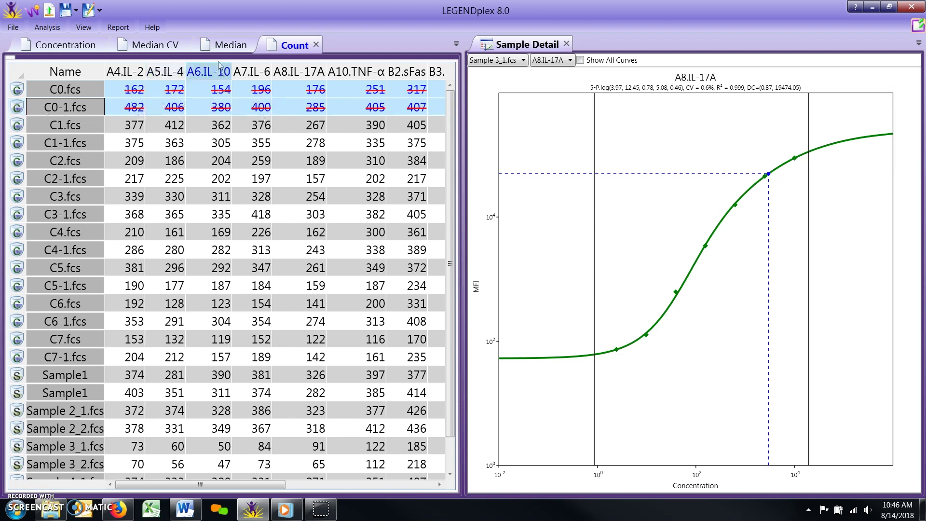
pyautogui.click(226, 45)
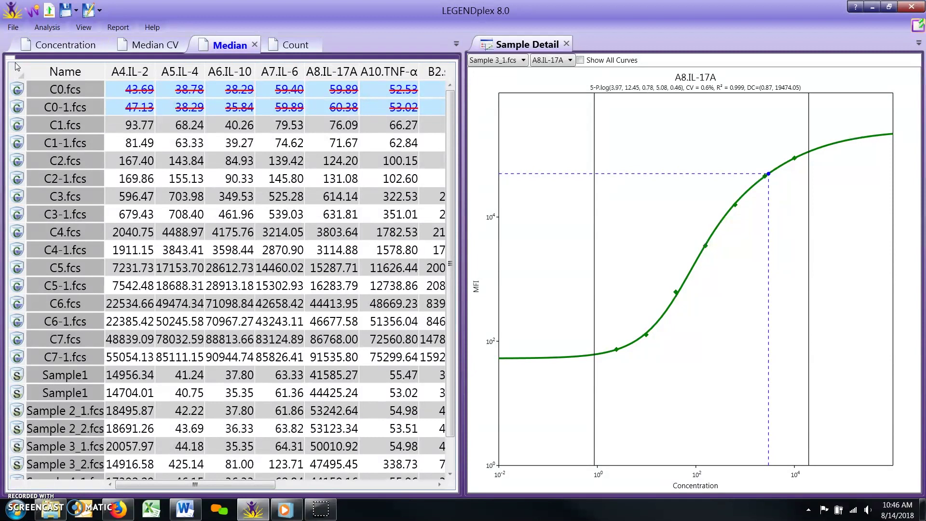
# Step: Select both Sample1 files plus Sample 2_2.fcs and open them for gating via Analysis > Gate
pyautogui.click(19, 376)
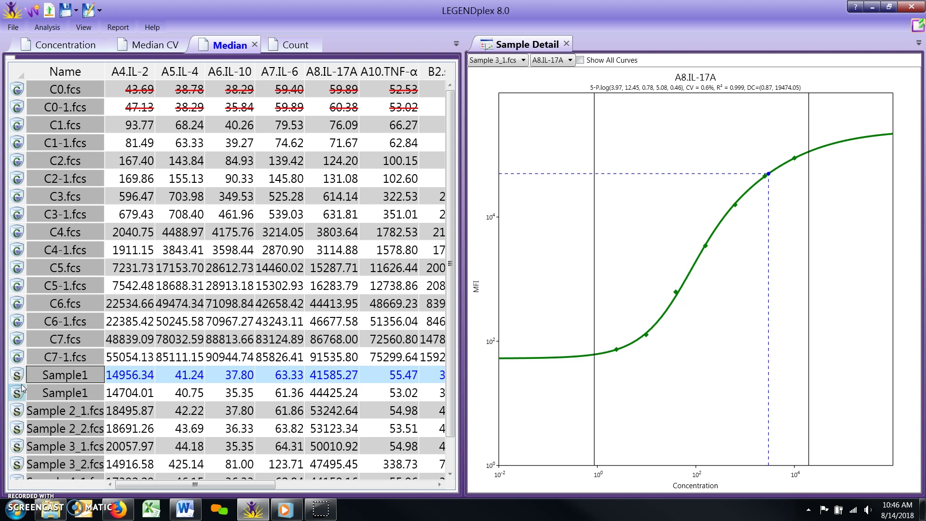
pyautogui.keyDown('shift'); pyautogui.click(21, 391); pyautogui.keyUp('shift')
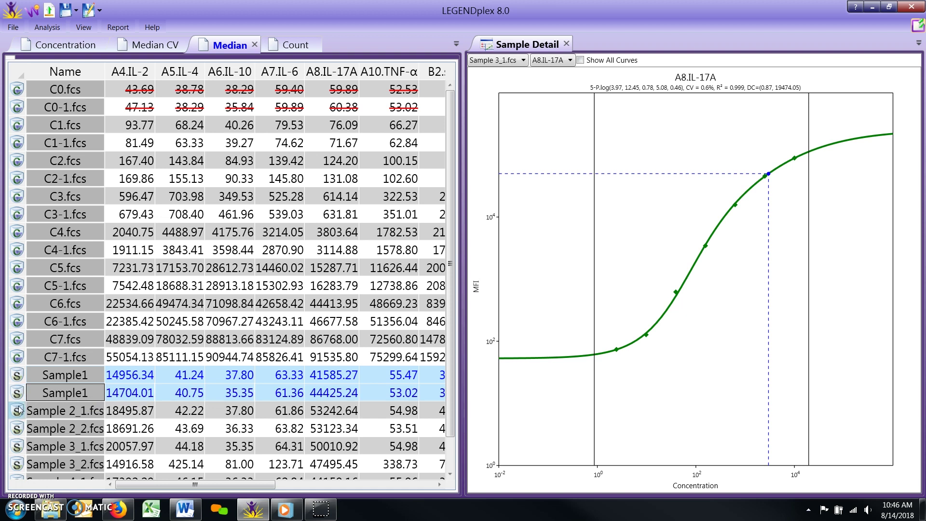
pyautogui.keyDown('ctrl'); pyautogui.click(17, 428); pyautogui.keyUp('ctrl')
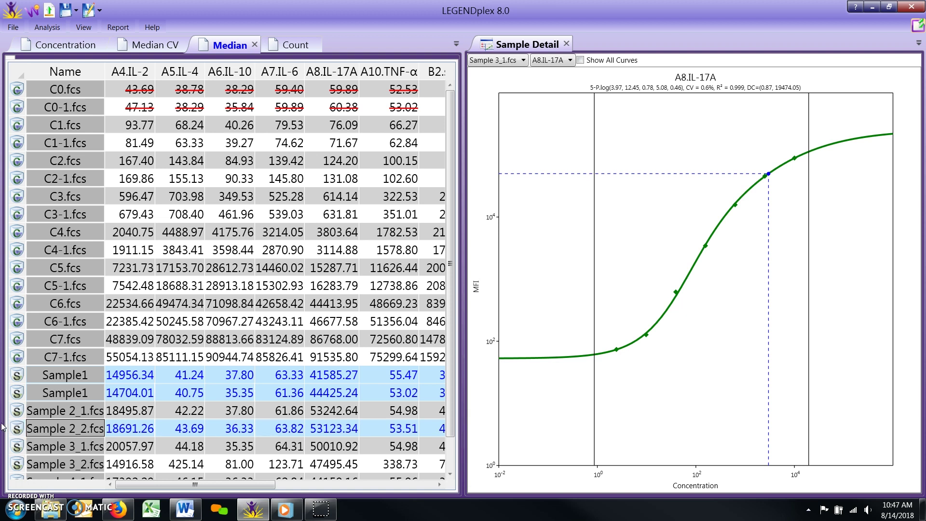
pyautogui.click(47, 27)
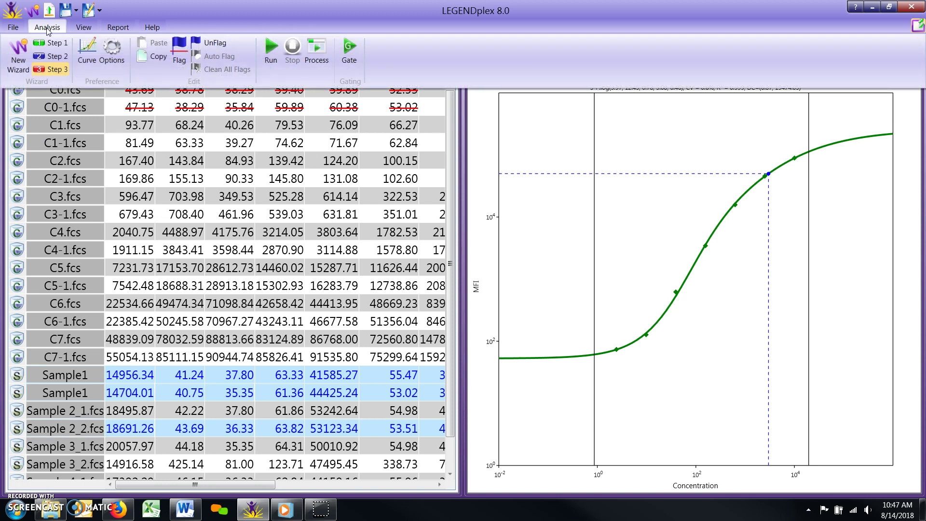
pyautogui.click(352, 46)
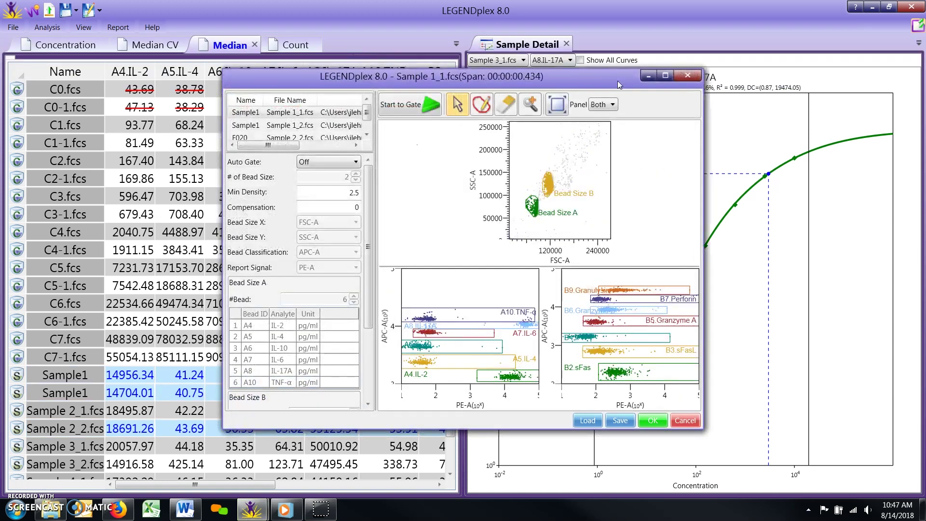
# Step: Maximize the gating window, enlarge the file list, and display Sample 1_2.fcs's bead gates
pyautogui.click(665, 76)
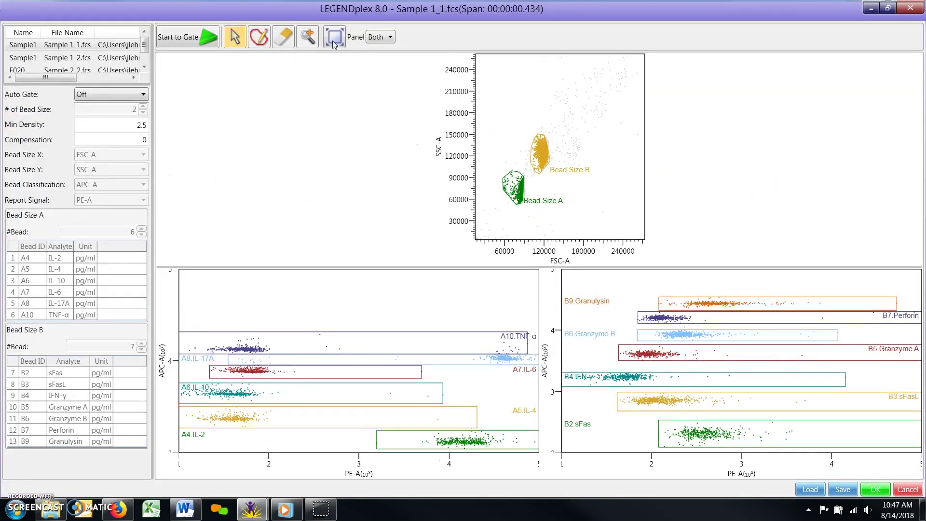
pyautogui.moveTo(107, 85); pyautogui.dragTo(105, 129)
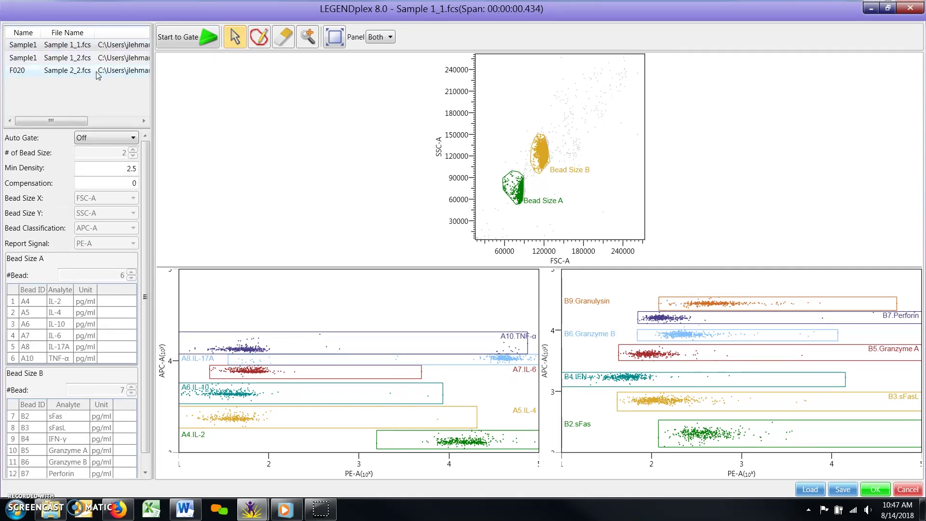
pyautogui.click(111, 57)
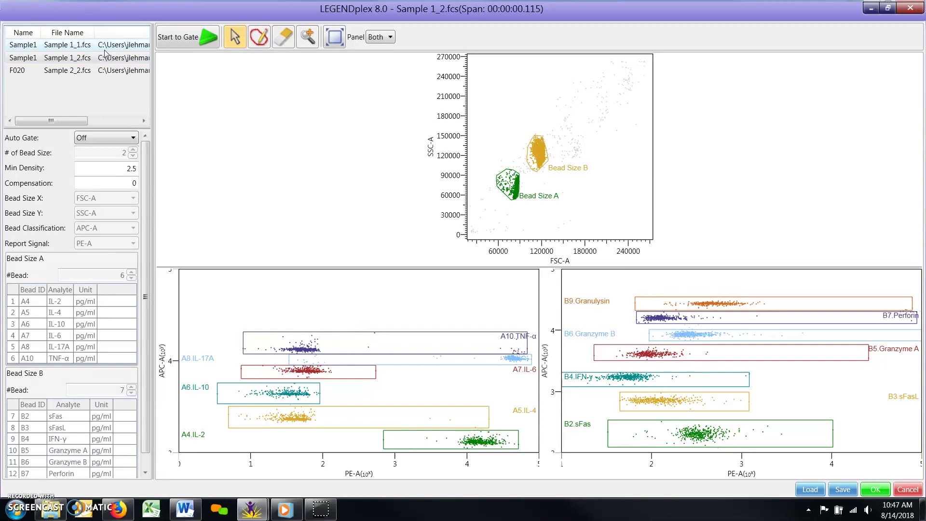
# Step: On Sample 1_1.fcs, erase and redraw the A10.TNF-α and A8.IL-17A bead gates
pyautogui.click(108, 48)
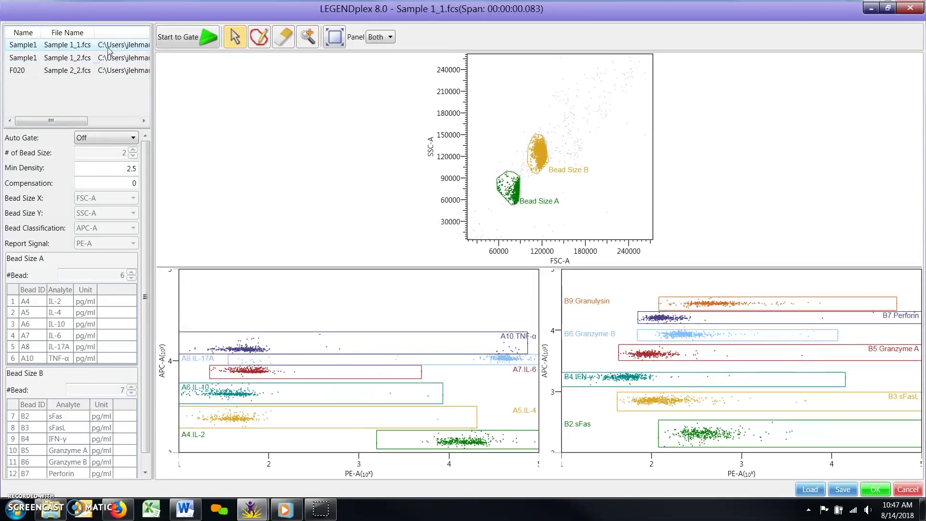
pyautogui.click(285, 37)
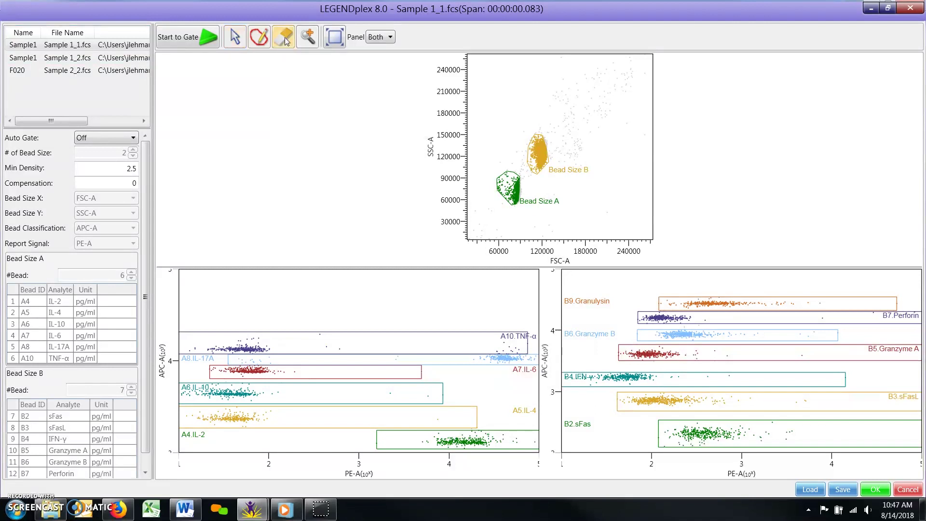
pyautogui.click(292, 346)
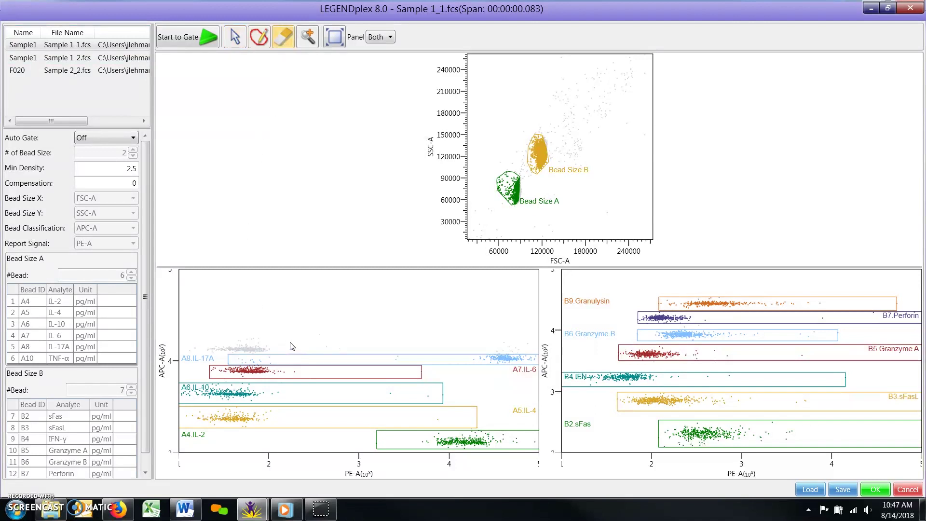
pyautogui.click(358, 361)
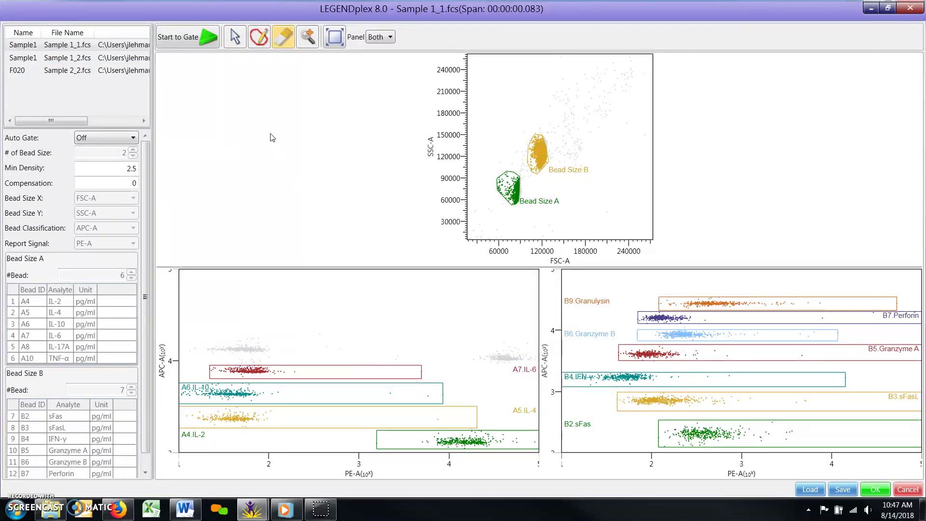
pyautogui.click(258, 38)
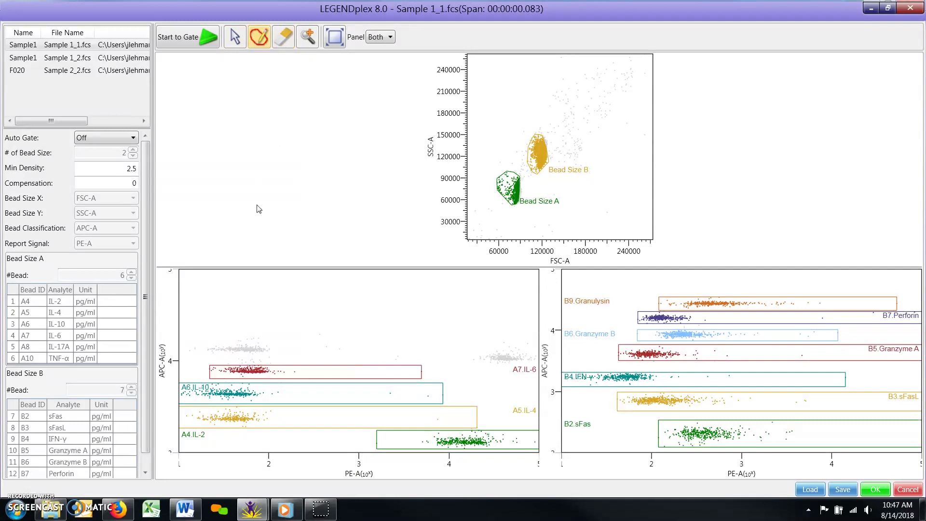
pyautogui.click(243, 352)
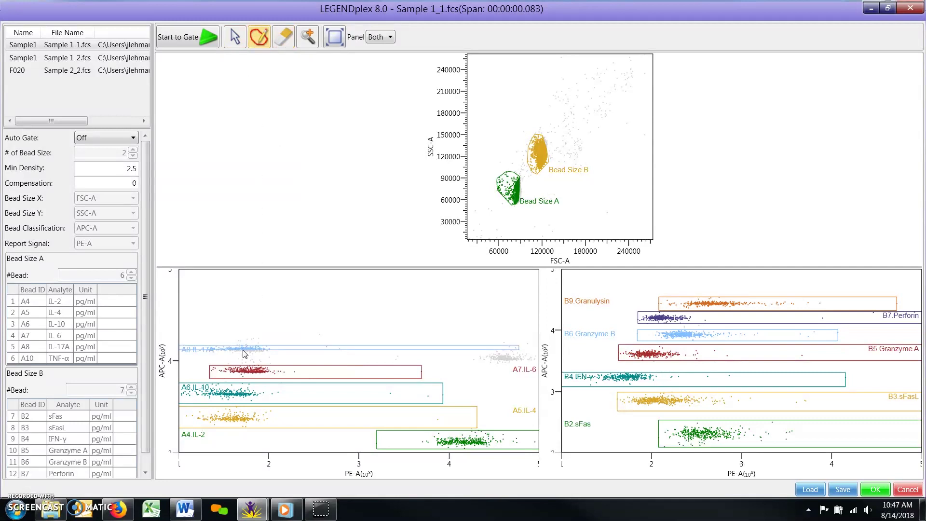
pyautogui.click(501, 363)
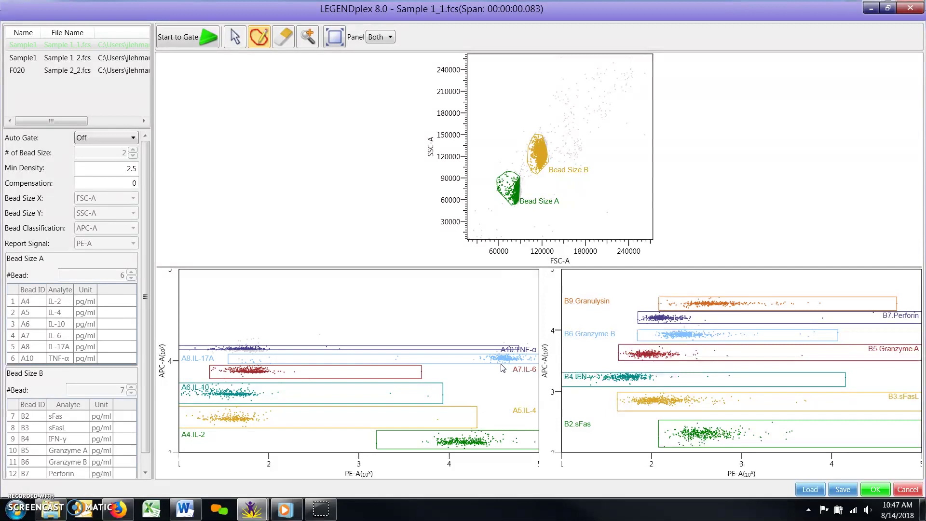
# Step: Apply the new gating to Sample 1_2.fcs and Sample 2_2.fcs and start reanalysis
pyautogui.click(69, 64)
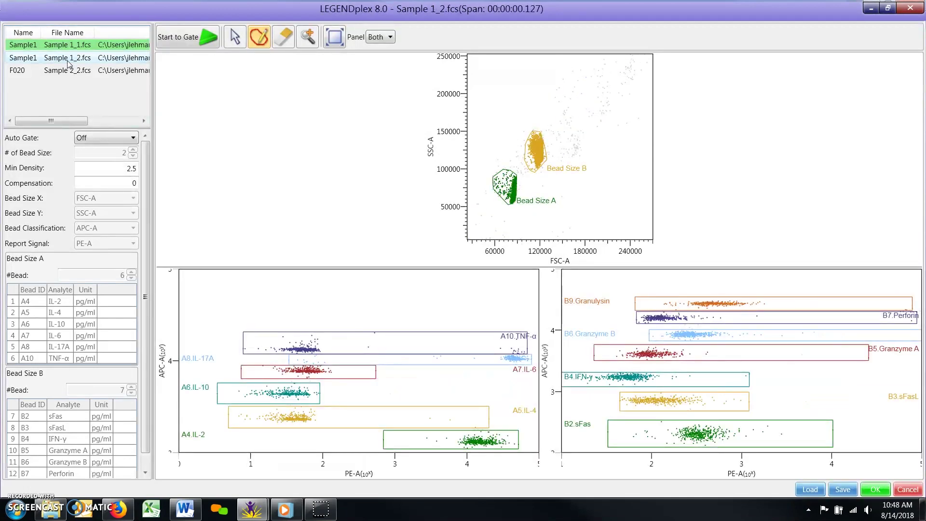
pyautogui.click(73, 72)
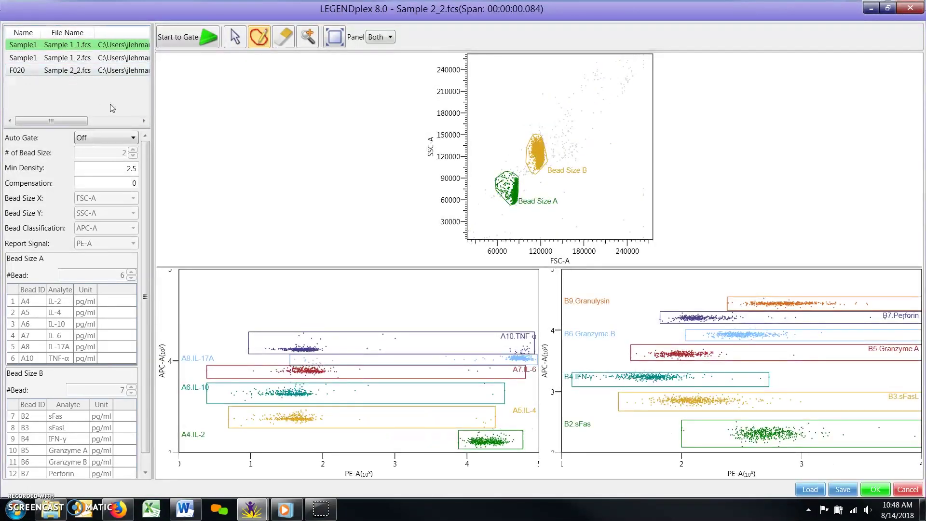
pyautogui.click(872, 491)
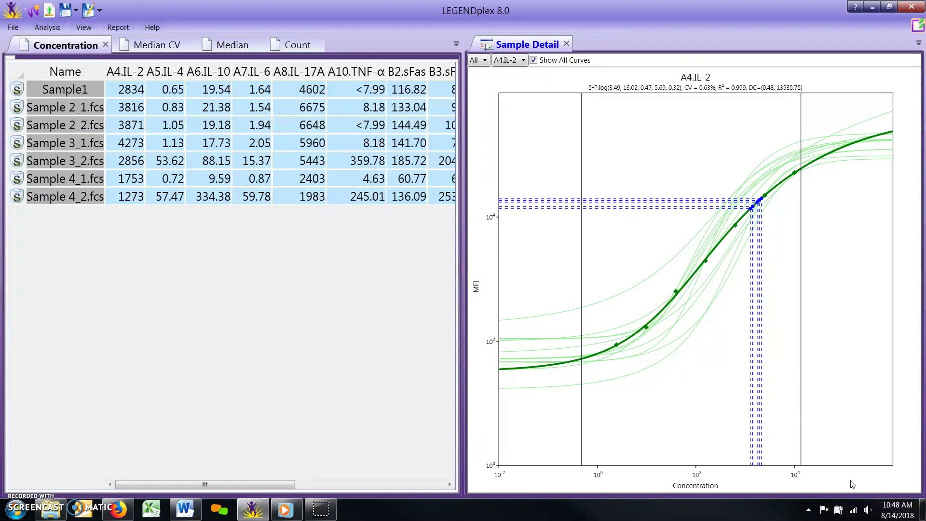
# Step: Let reanalysis finish, with Sample1's A8.IL-17A recalculated to 4602, then open the Analysis ribbon
pyautogui.click(52, 28)
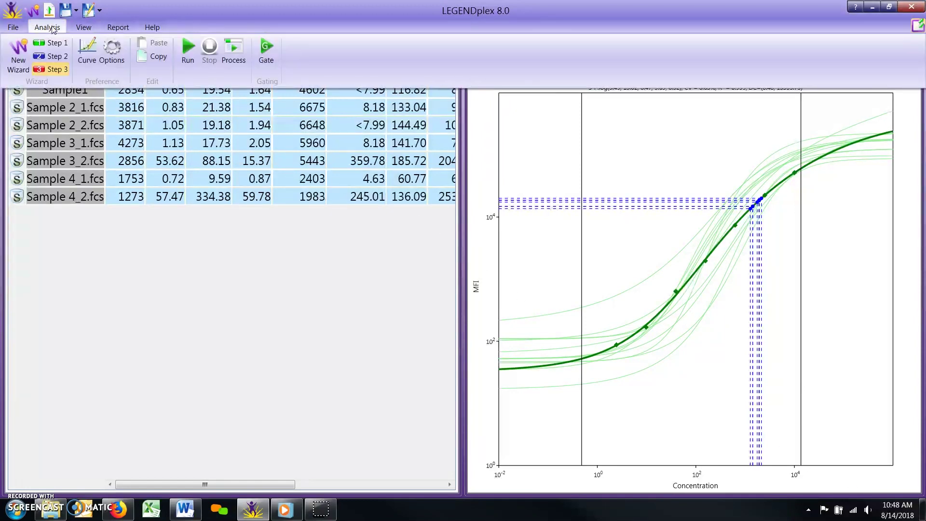
# Step: Start the Quick Wizard, open C0.fcs gating, edit the bead A4 IL-2 analyte name, and accept the gates
pyautogui.click(48, 44)
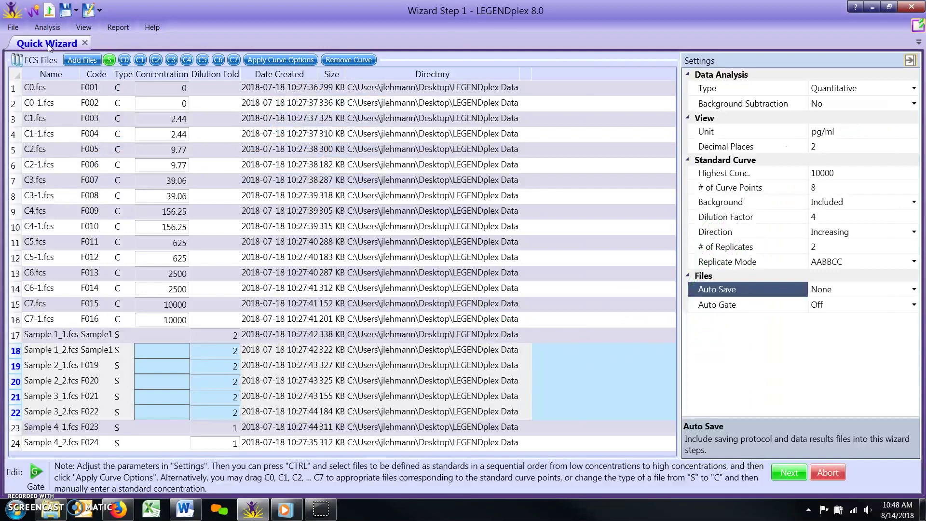
pyautogui.click(36, 471)
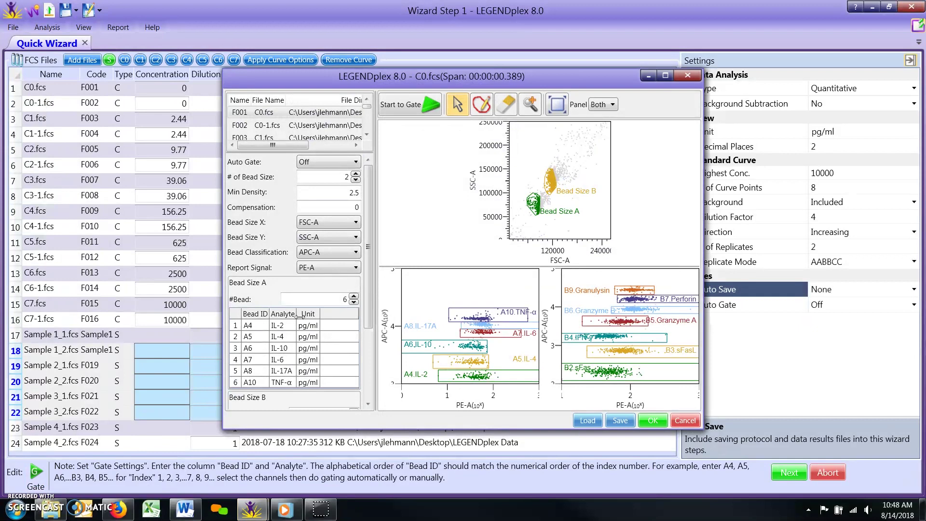
pyautogui.click(287, 328)
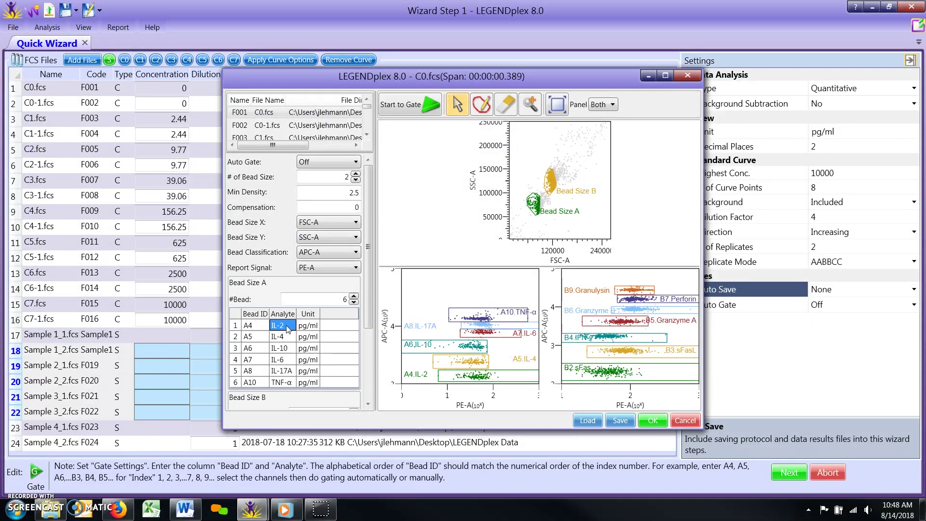
pyautogui.click(287, 327)
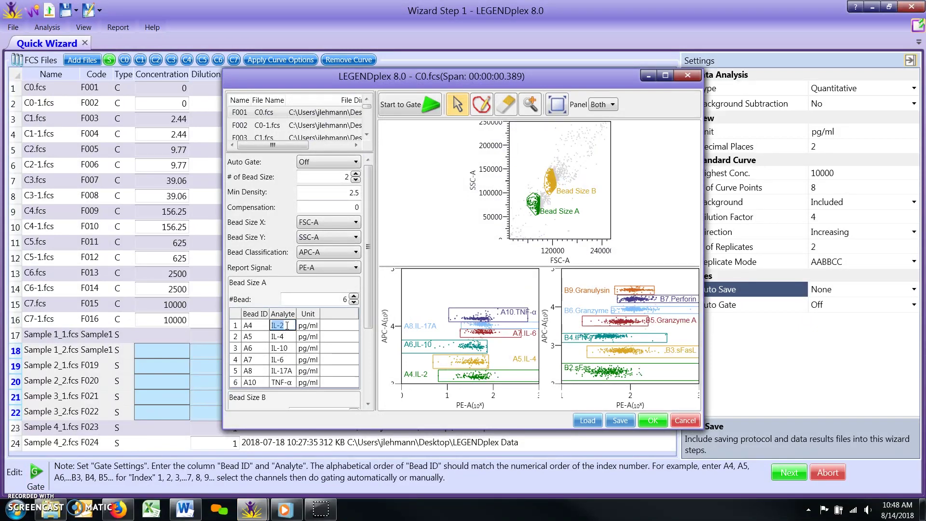
pyautogui.click(652, 421)
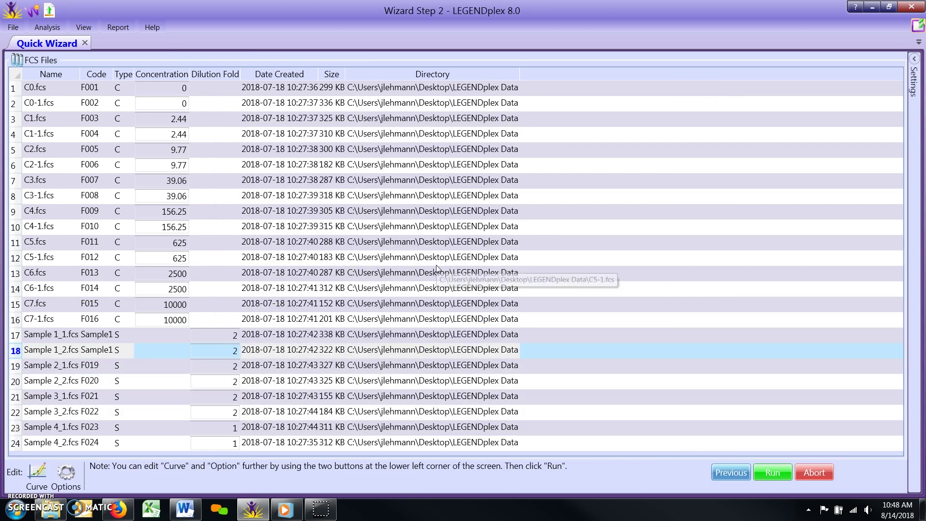
# Step: Run the Wizard Step 2 processing to get sample concentrations and the A4.IL-2 standard curve
pyautogui.click(772, 474)
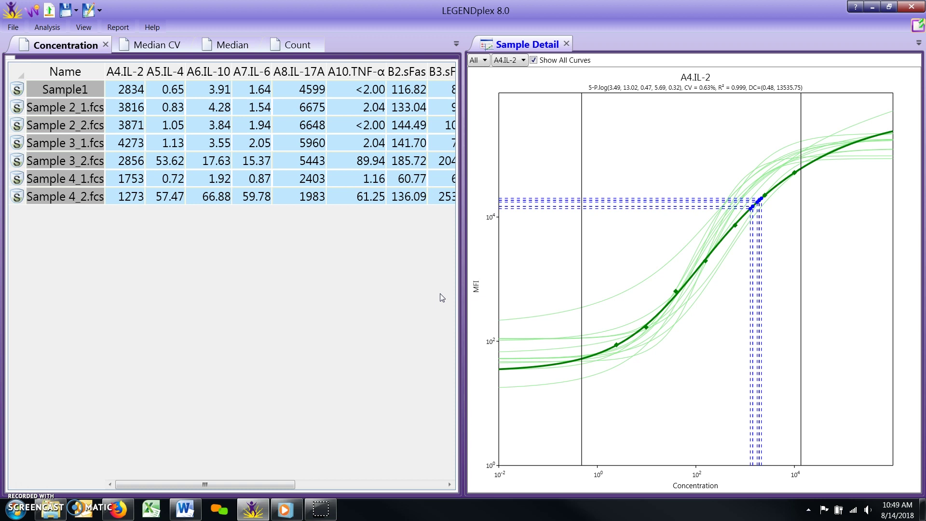
# Step: In the Median table, select both Sample1 rows and flag them with Analysis > Flag
pyautogui.click(236, 46)
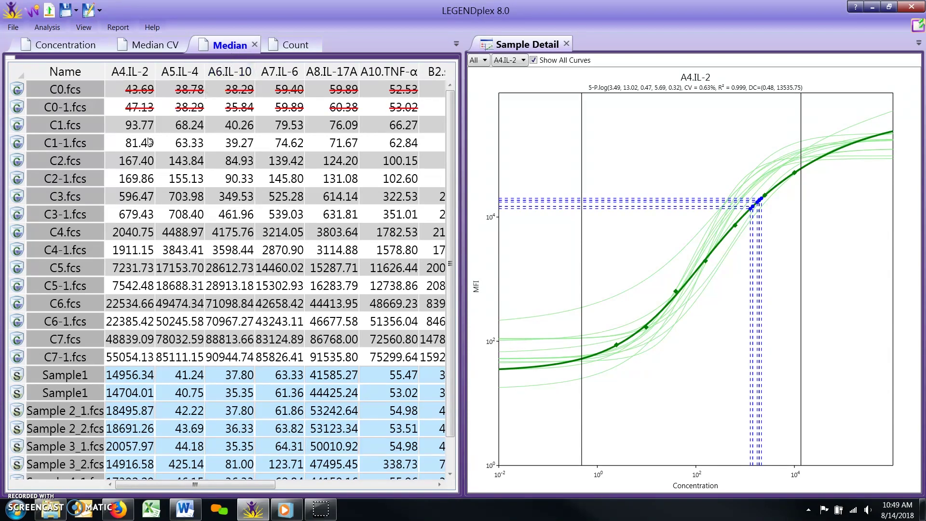
pyautogui.click(130, 377)
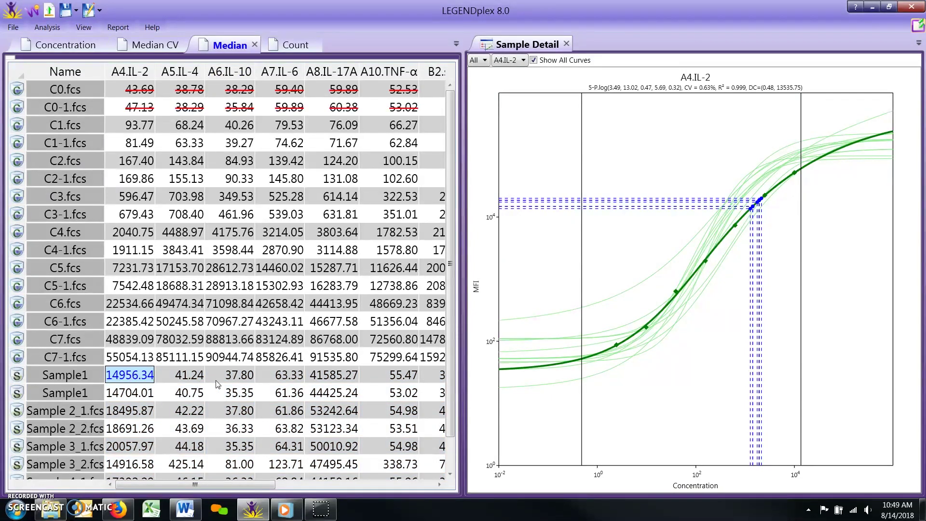
pyautogui.click(234, 380)
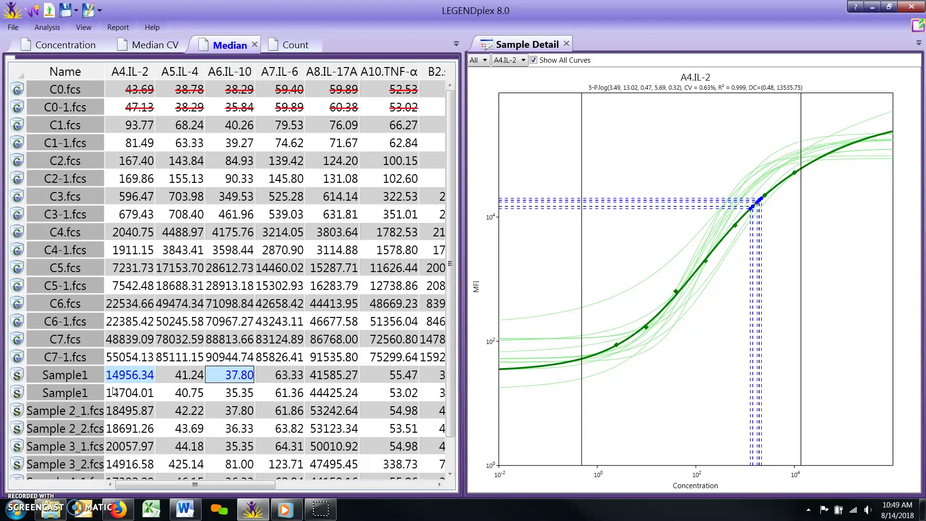
pyautogui.keyDown('shift'); pyautogui.click(17, 393); pyautogui.keyUp('shift')
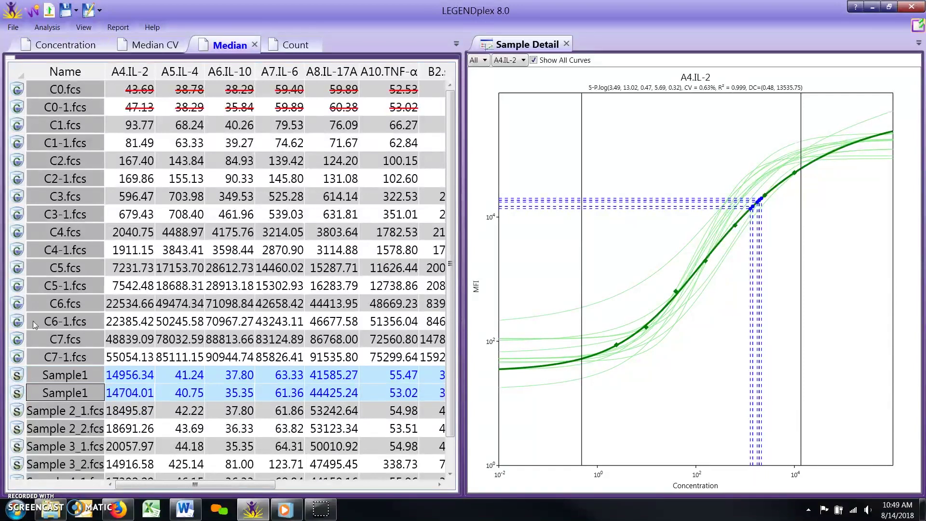
pyautogui.click(47, 28)
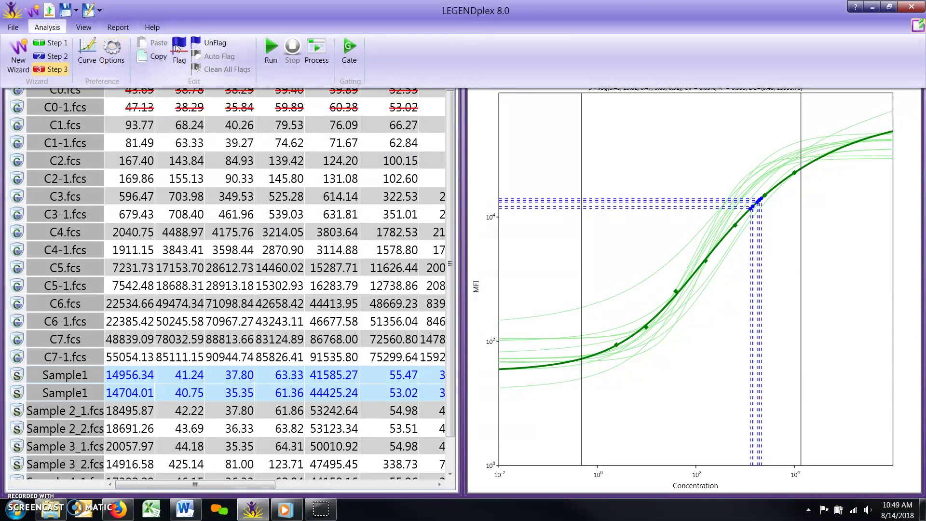
pyautogui.click(178, 49)
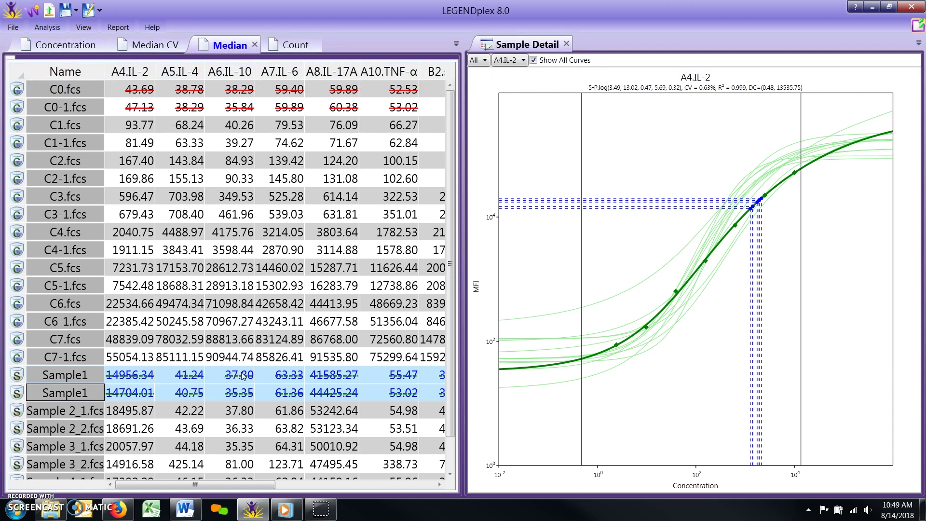
# Step: Rerun the analysis with Sample1 flagged so its concentrations read ND
pyautogui.click(47, 27)
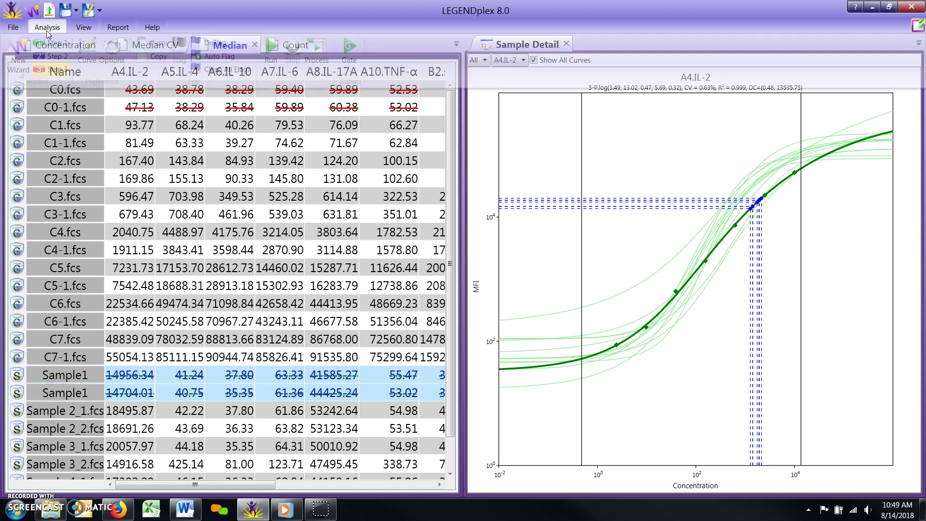
pyautogui.click(270, 47)
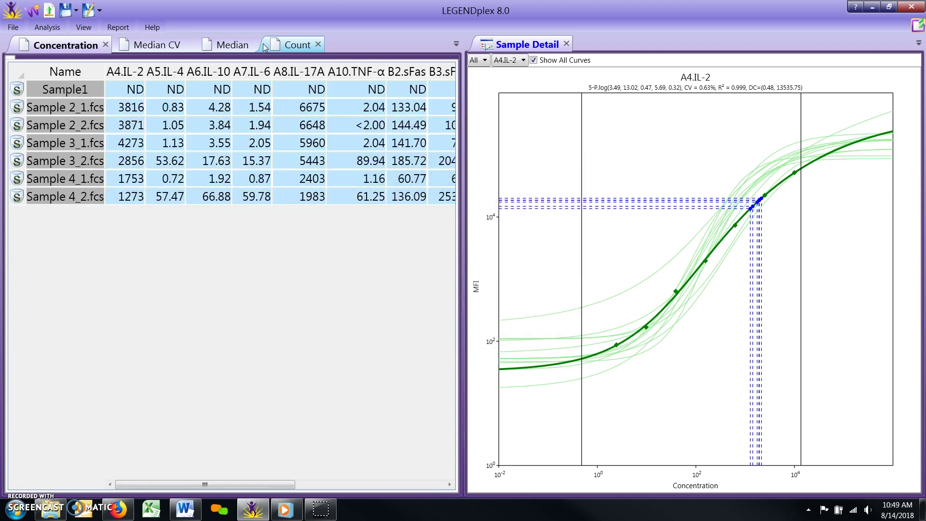
pyautogui.click(235, 45)
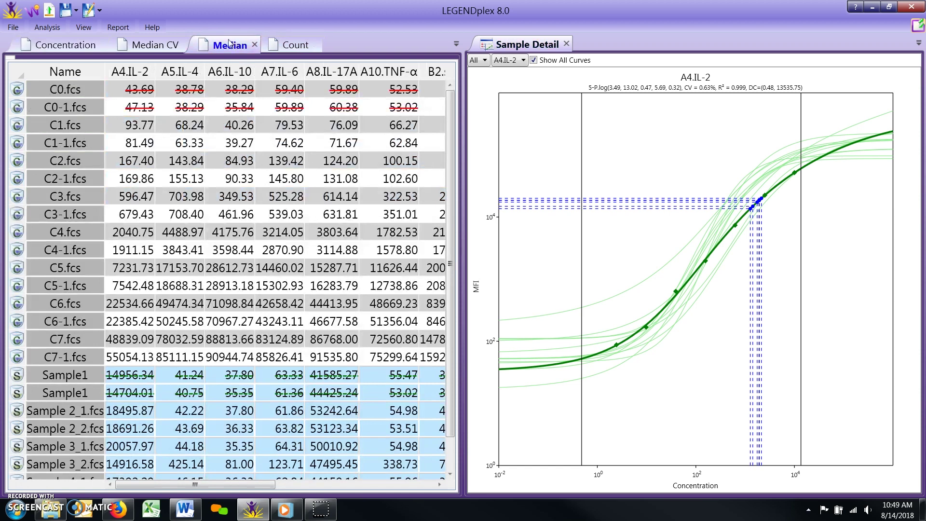
# Step: Remove every flag from the Median table with Clean All Flags
pyautogui.click(48, 29)
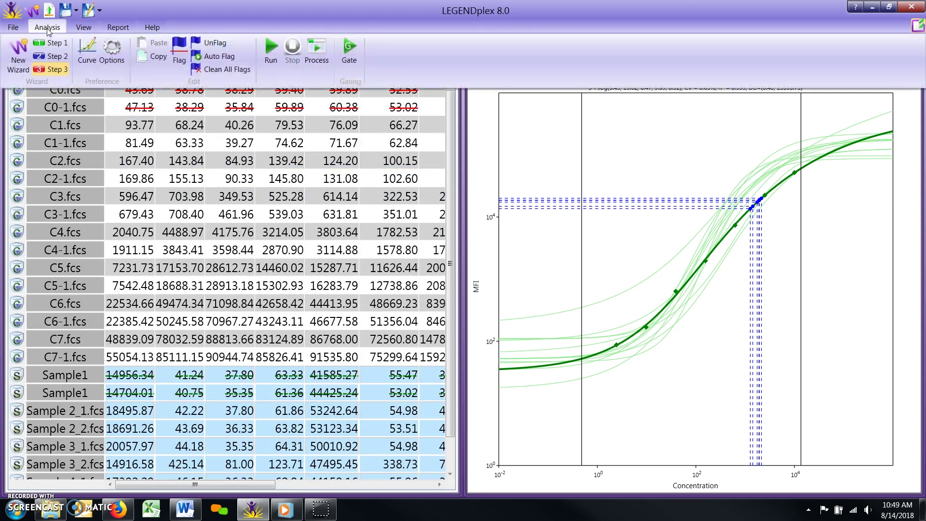
pyautogui.click(216, 69)
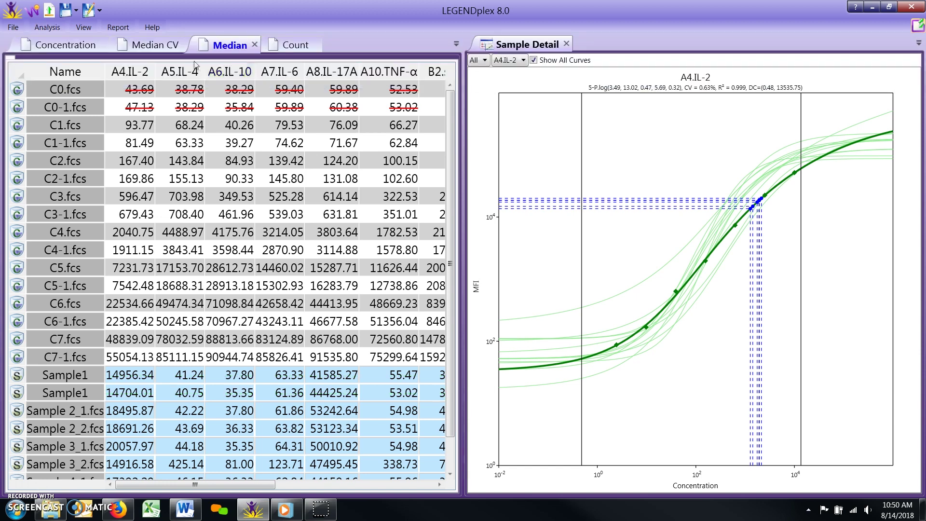
pyautogui.click(58, 29)
# Step: Rerun the unflagged analysis, then select all seven sample rows from Sample1 to Sample 4_2.fcs
pyautogui.click(266, 49)
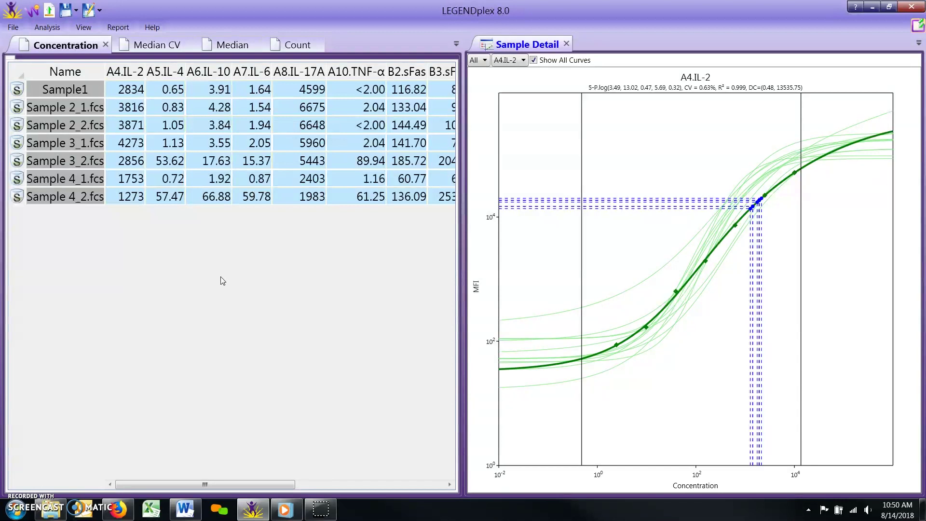
pyautogui.click(17, 91)
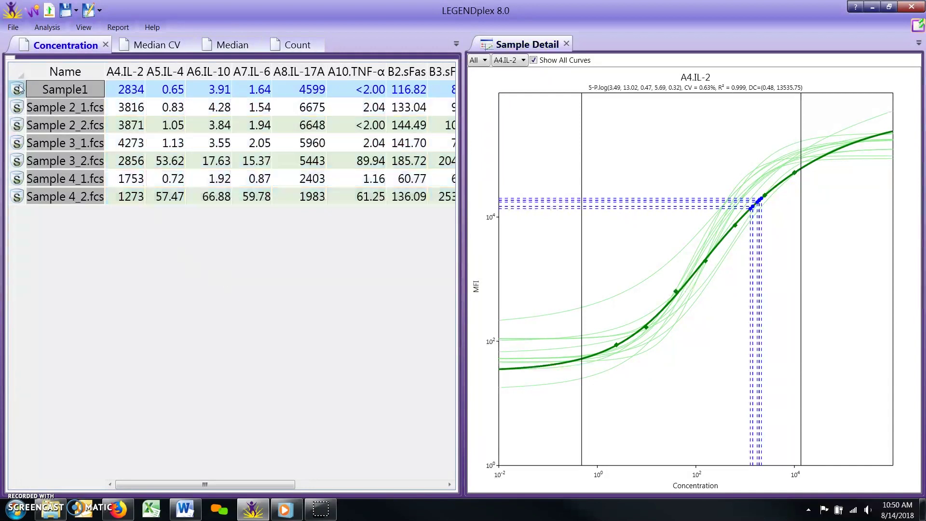
pyautogui.keyDown('shift'); pyautogui.click(25, 196); pyautogui.keyUp('shift')
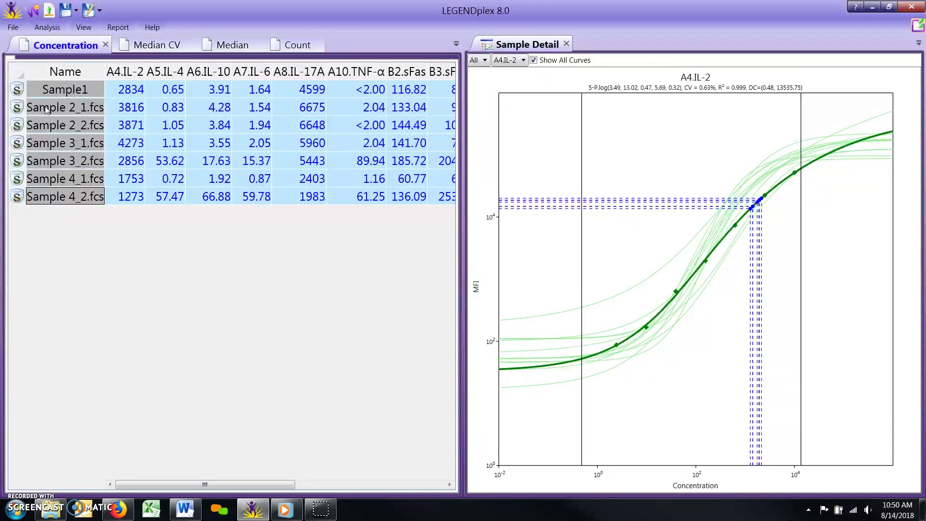
pyautogui.click(83, 28)
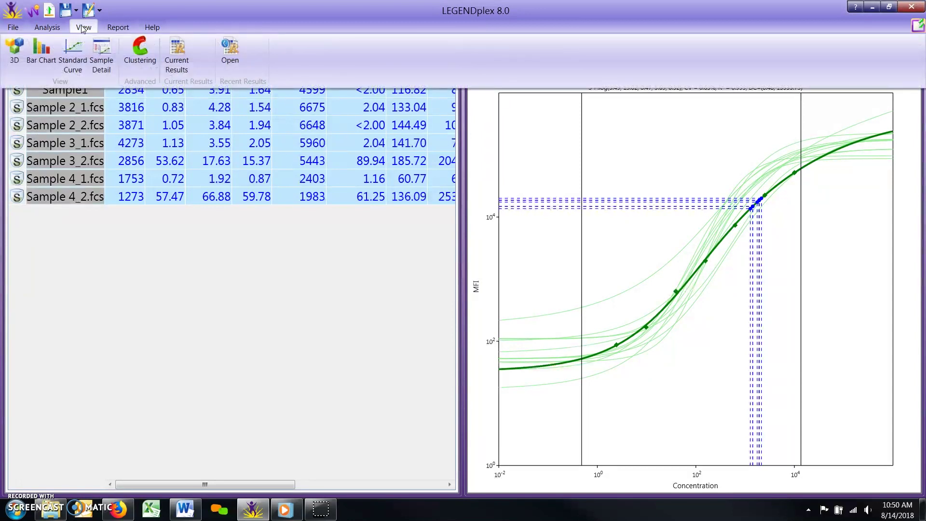
# Step: Show the samples' Clustering heatmap, toggle dendrogram clustering on and off, and bring up its options
pyautogui.click(140, 51)
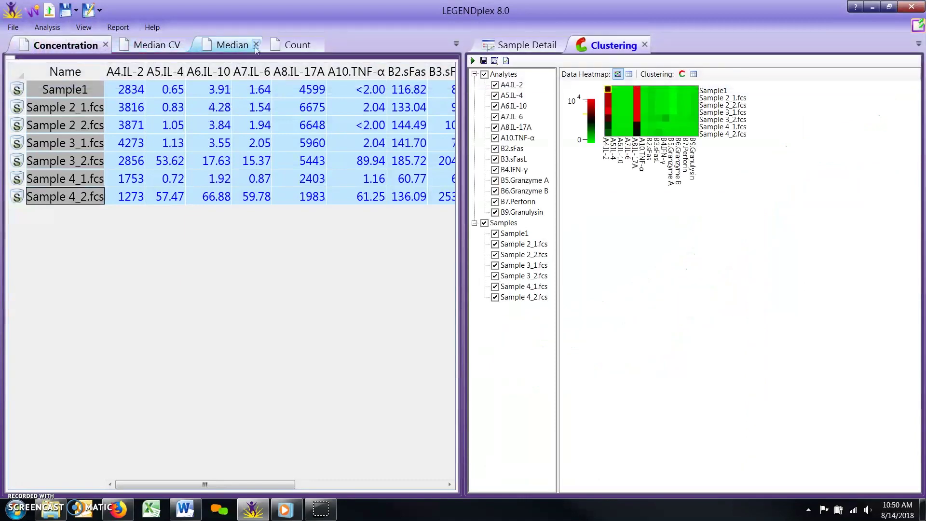
pyautogui.click(519, 43)
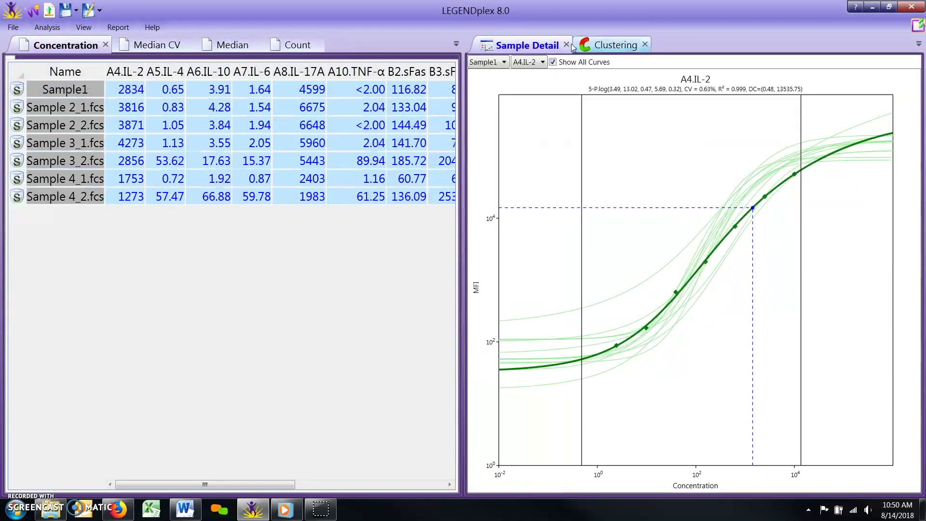
pyautogui.click(603, 43)
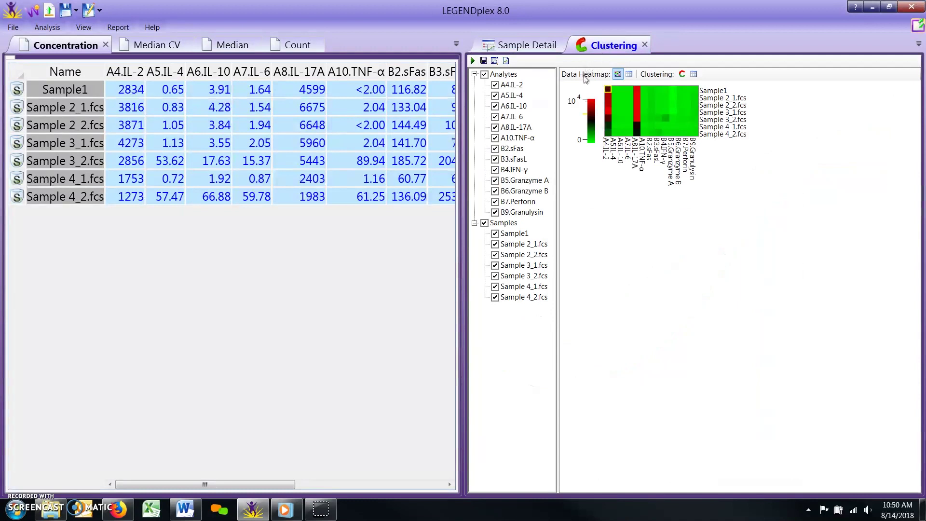
pyautogui.click(654, 75)
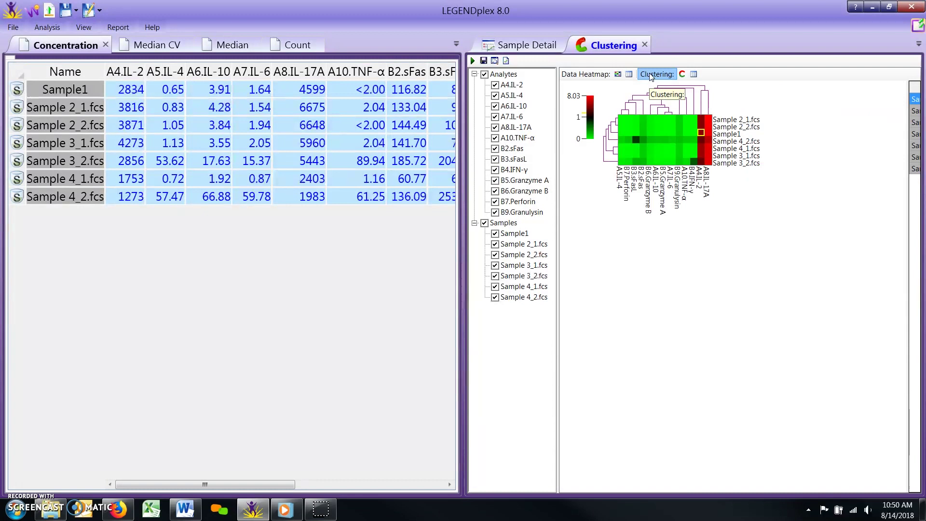
pyautogui.click(618, 74)
pyautogui.click(506, 61)
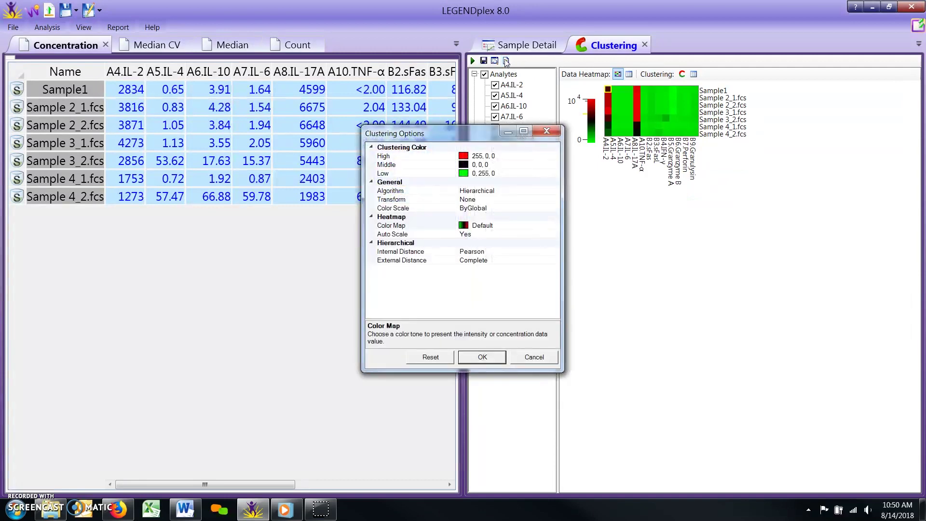
# Step: Close Clustering Options, then begin saving the heatmap as a PNG image and cancel
pyautogui.click(546, 130)
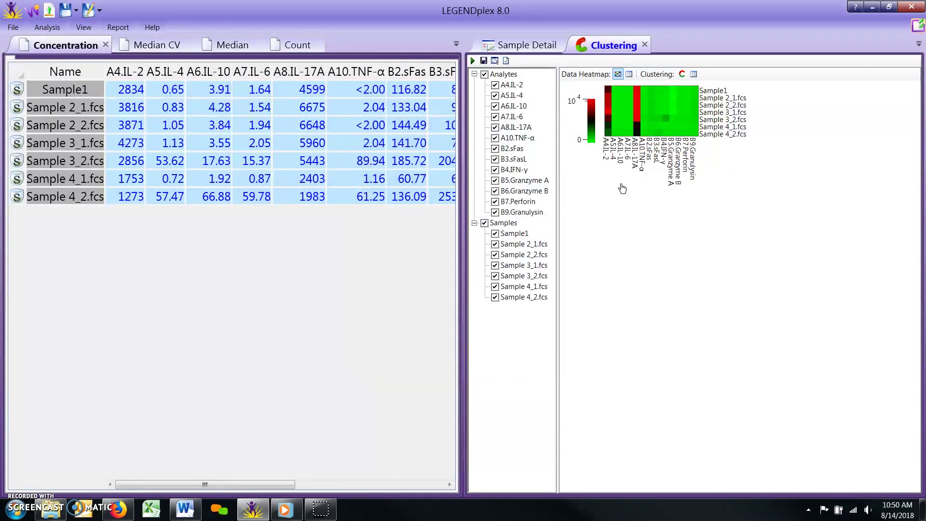
pyautogui.rightClick(621, 185)
pyautogui.click(637, 203)
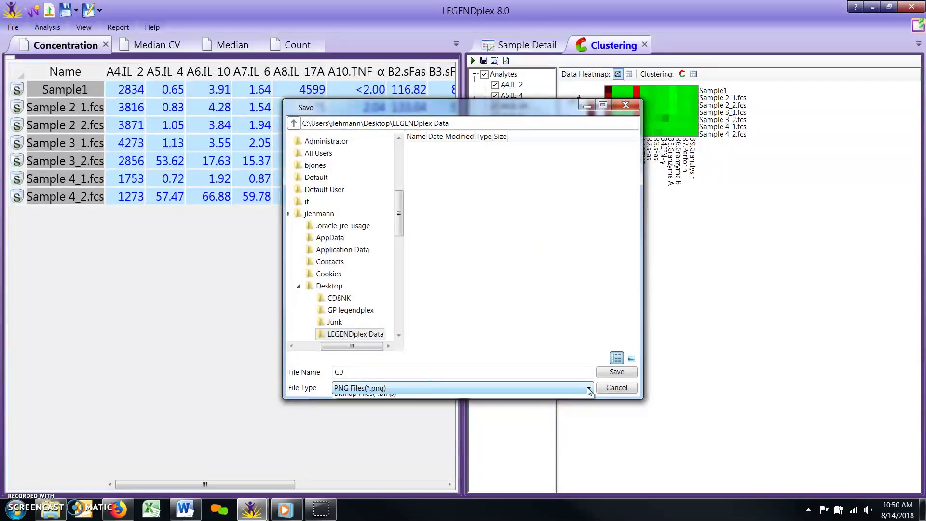
pyautogui.click(590, 389)
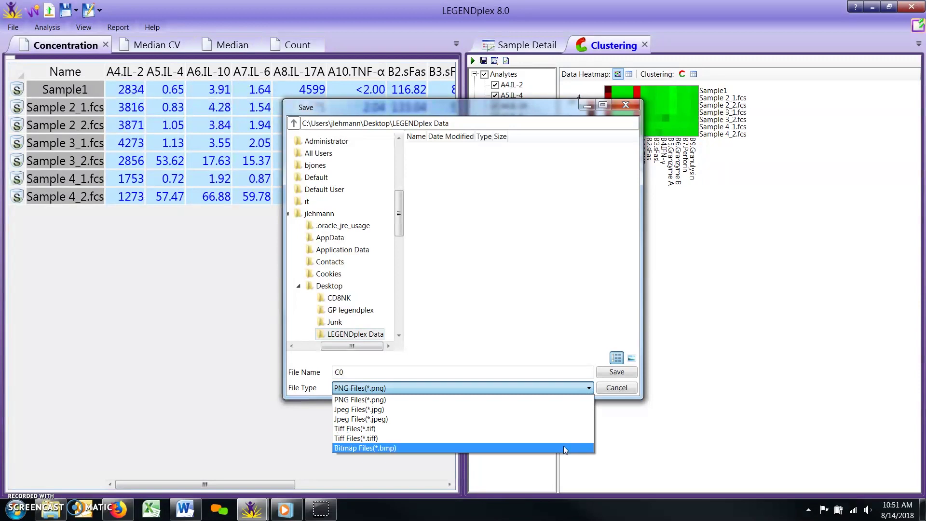
pyautogui.click(554, 390)
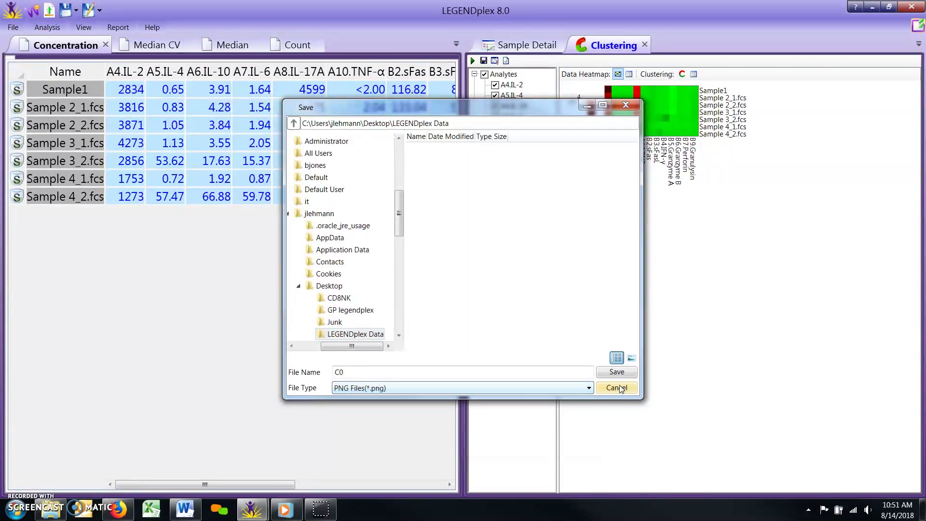
pyautogui.click(617, 388)
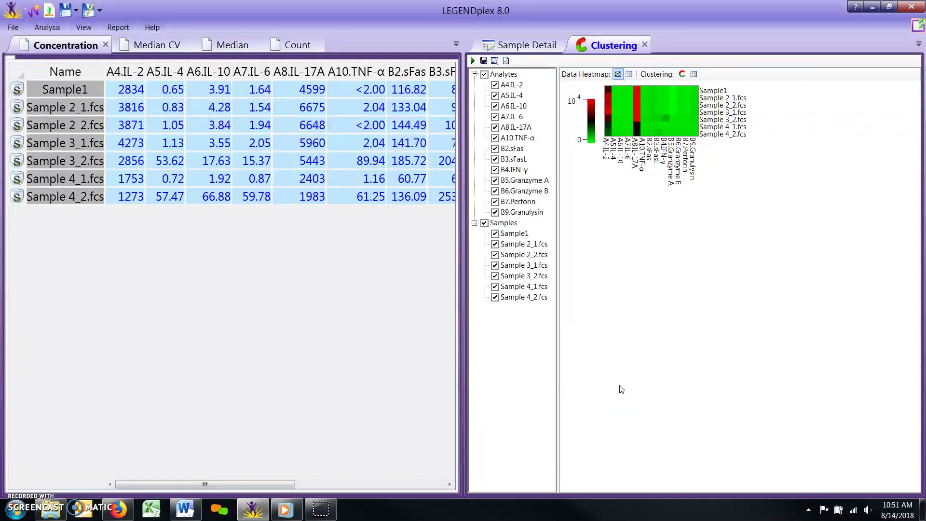
# Step: Open the Analysis ribbon, dismiss it, and reopen it above the Concentration results
pyautogui.click(56, 30)
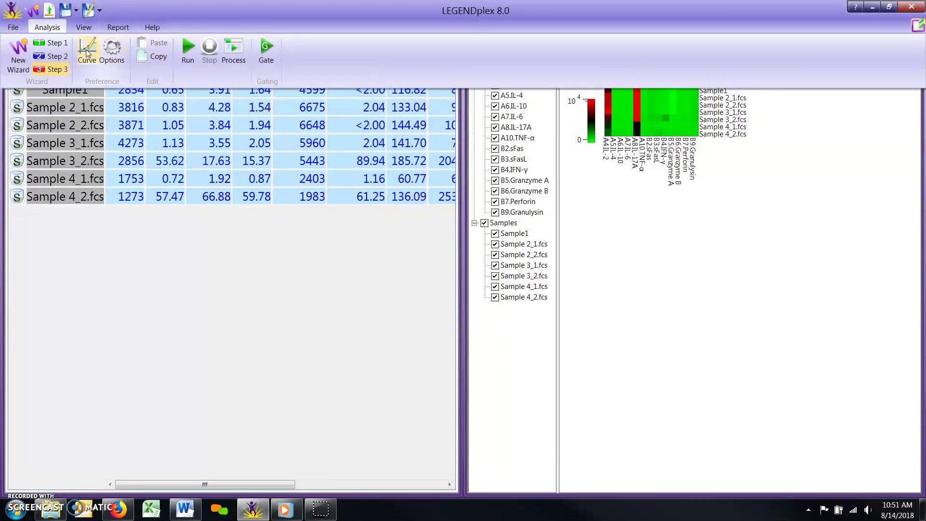
pyautogui.click(190, 288)
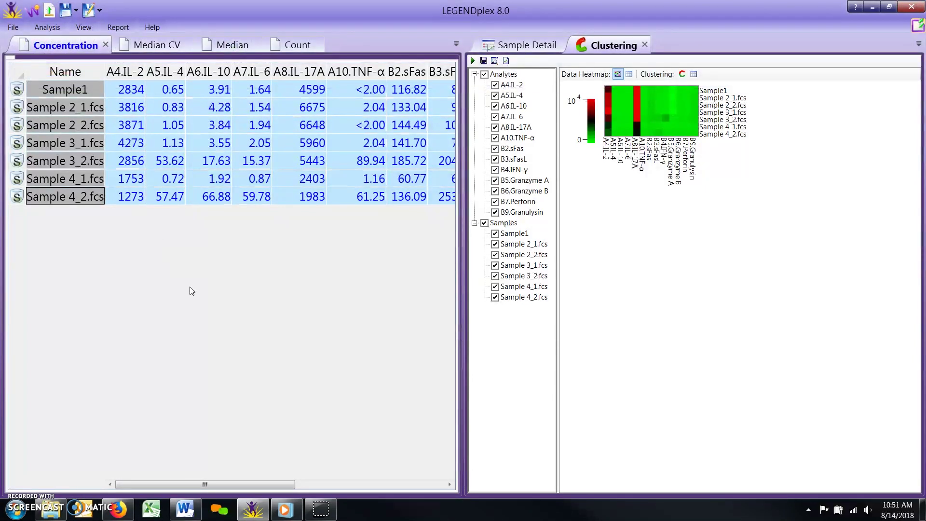
pyautogui.click(46, 29)
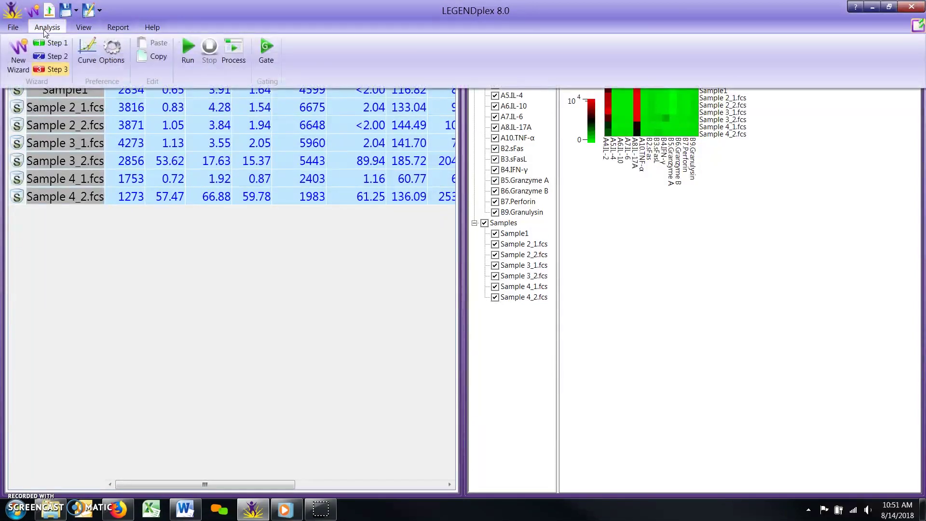